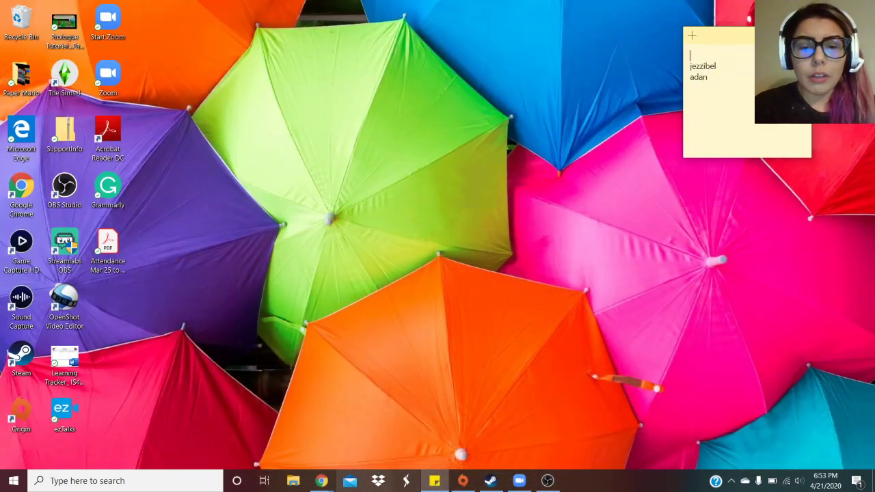
Step: Show the thumbnails of the two open Chrome windows from the taskbar
left_click(322, 482)
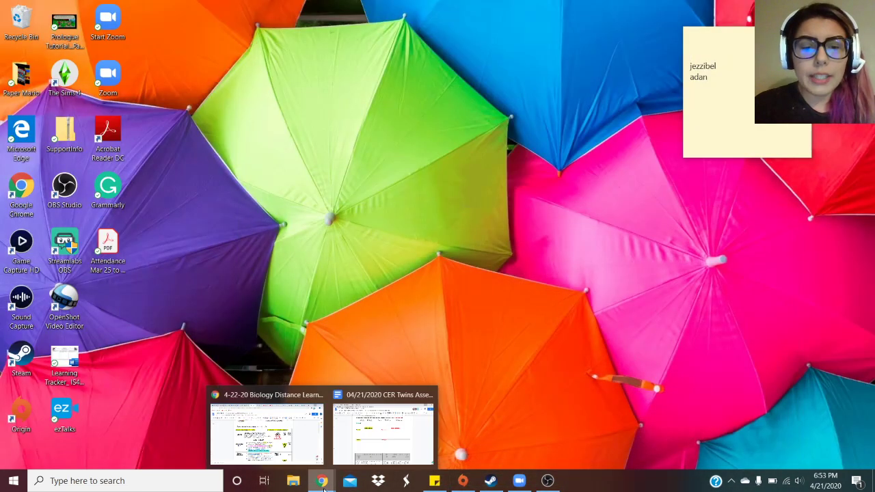
Step: Open the 4-22-20 Biology agenda doc and scroll to the Lesson Description row
left_click(298, 439)
scroll(345, 312, "down", 1)
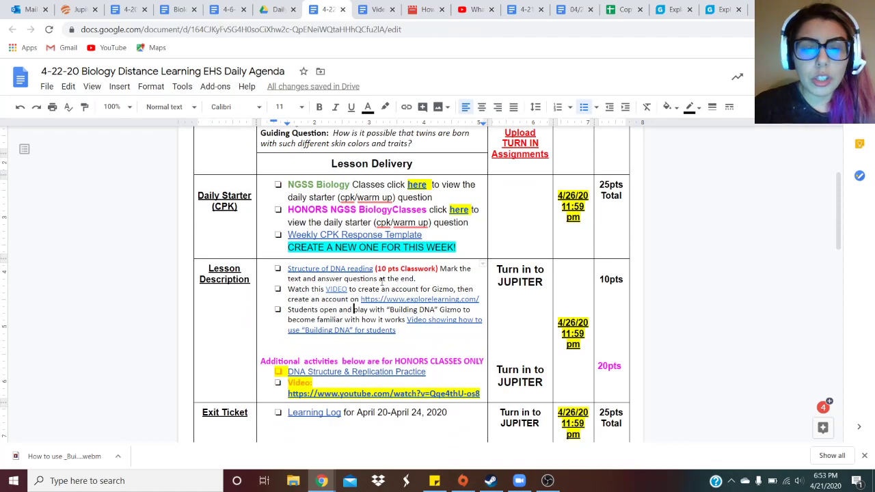
scroll(382, 279, "down", 1)
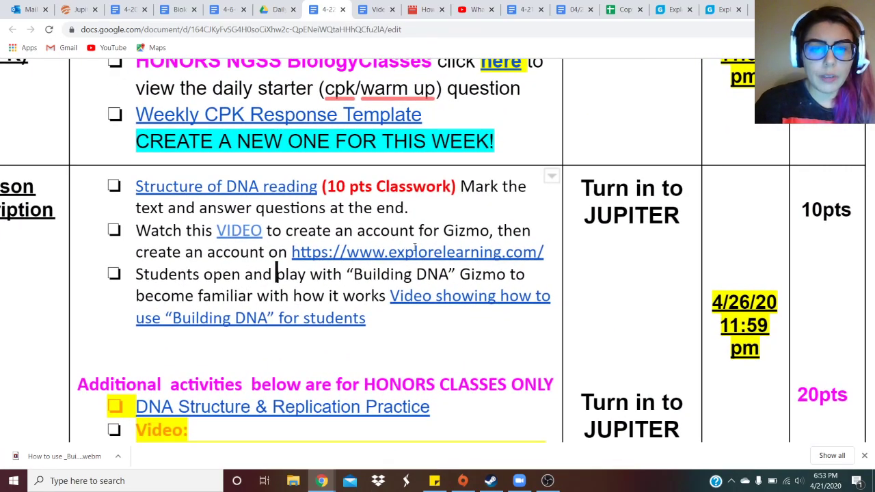
Step: Follow the agenda's explorelearning.com link to the Gizmos homepage in a new tab
left_click(418, 252)
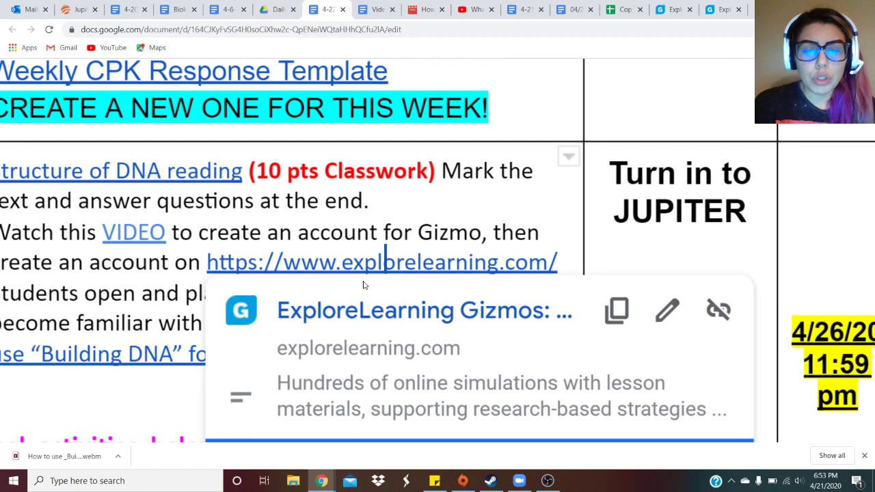
left_click(559, 262)
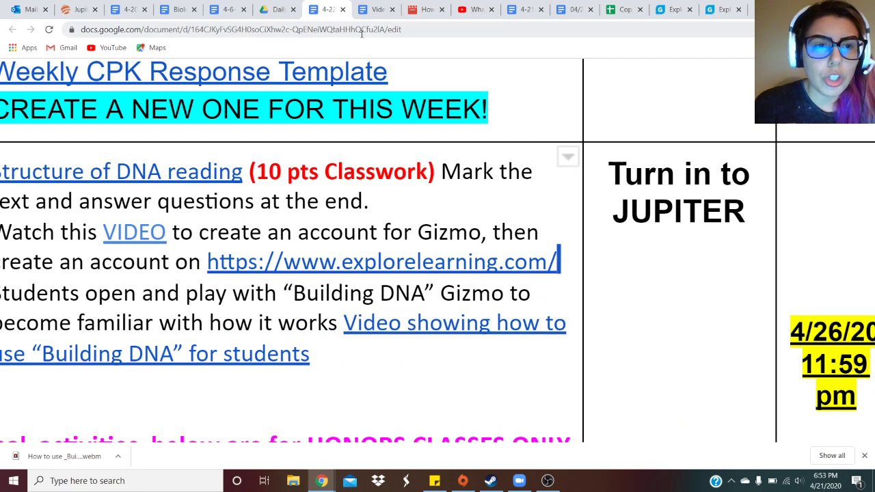
left_click(207, 262)
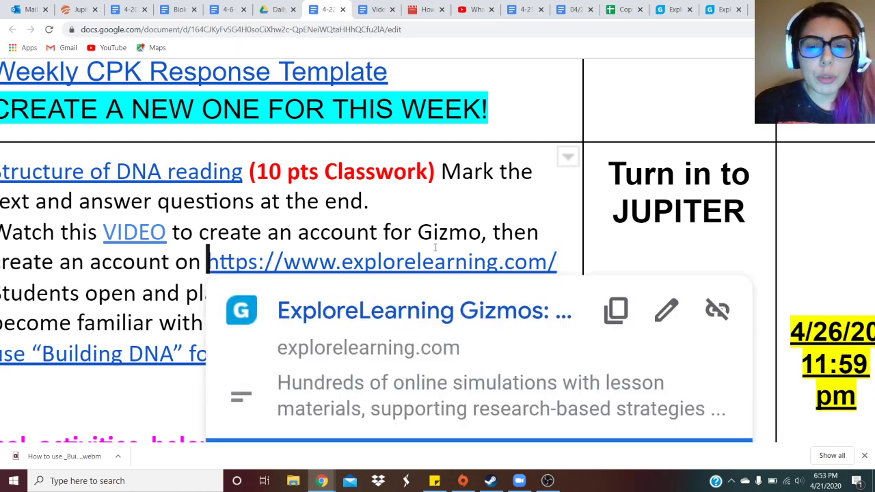
key("ctrl+0")
key("ctrl+0")
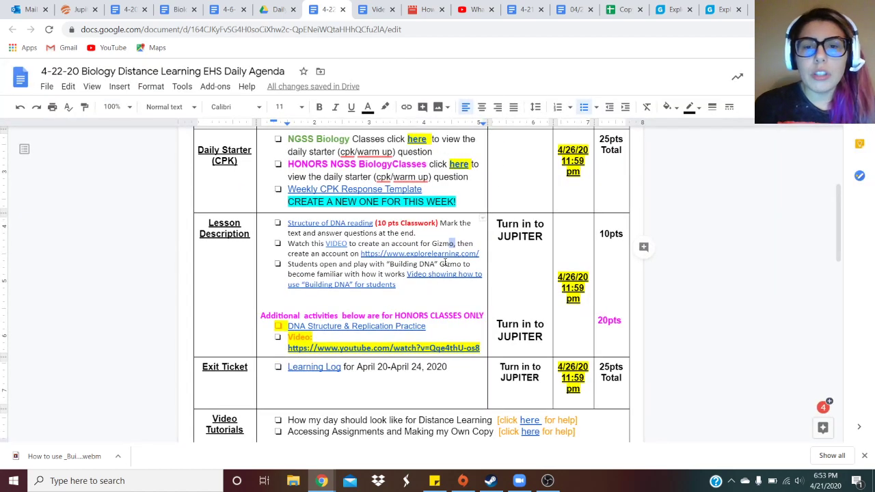
left_click(470, 252)
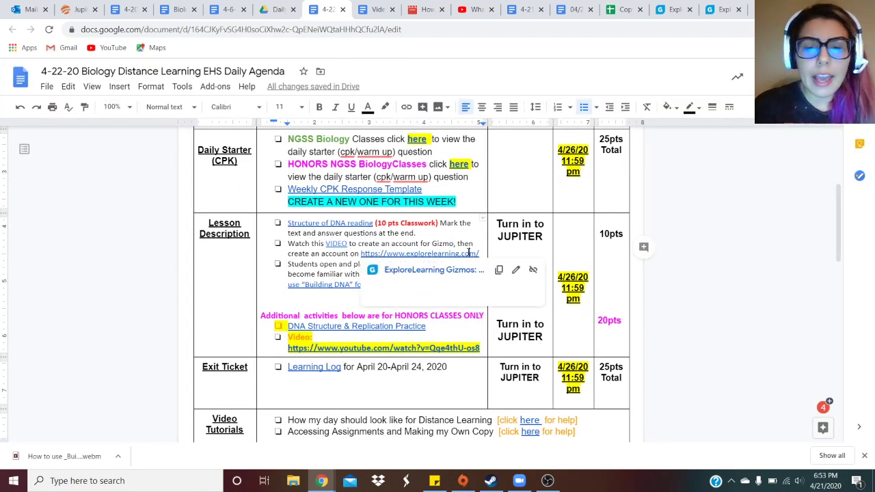
left_click(457, 270)
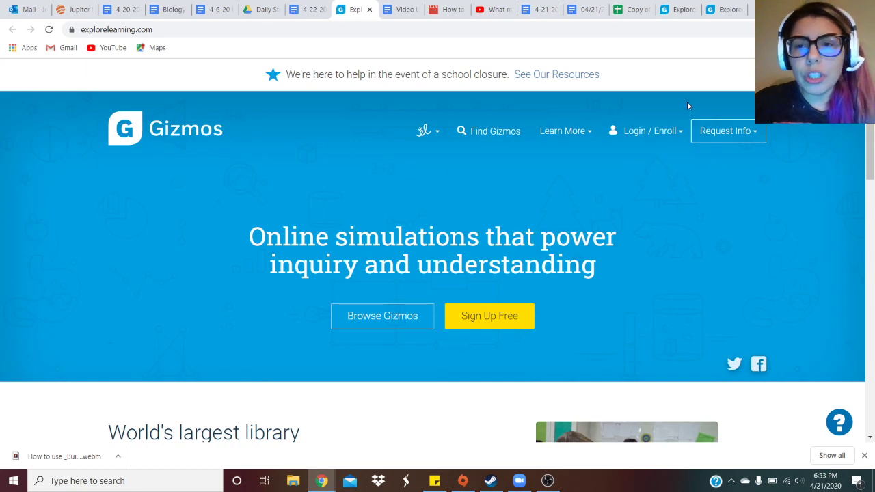
Step: Bring up the Login / Enroll panel on the Gizmos homepage
scroll(647, 195, "up", 5)
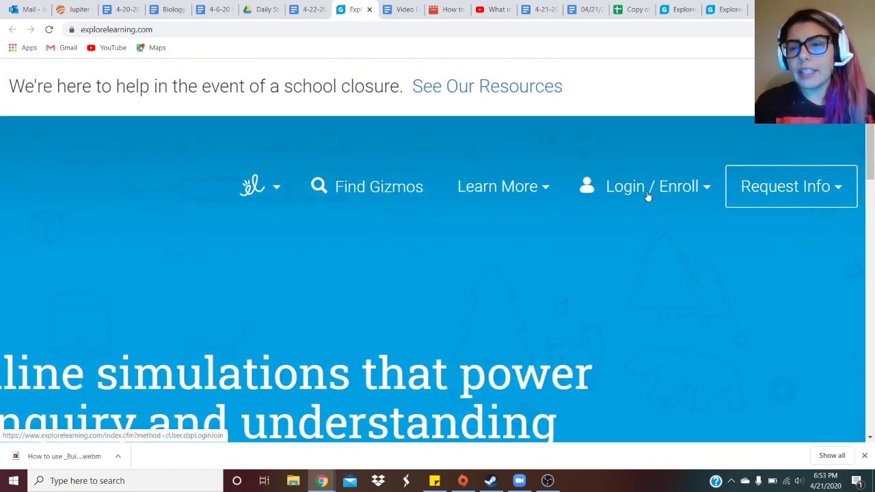
left_click(647, 195)
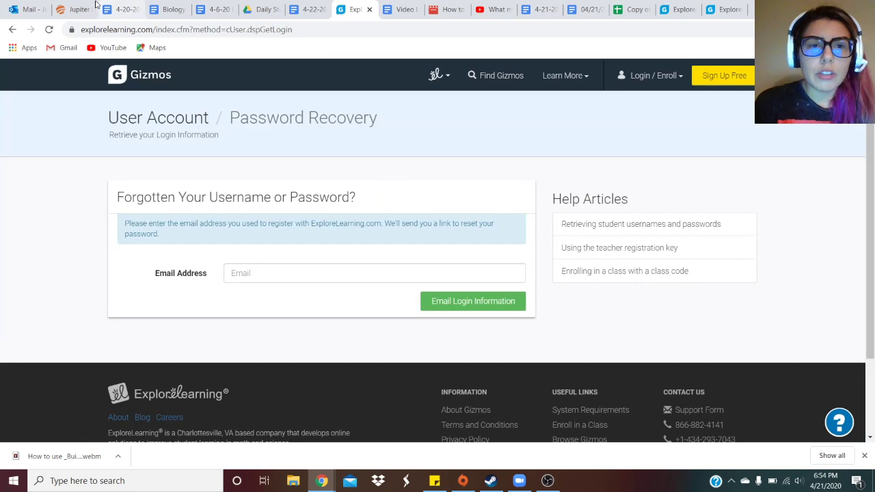
left_click(12, 29)
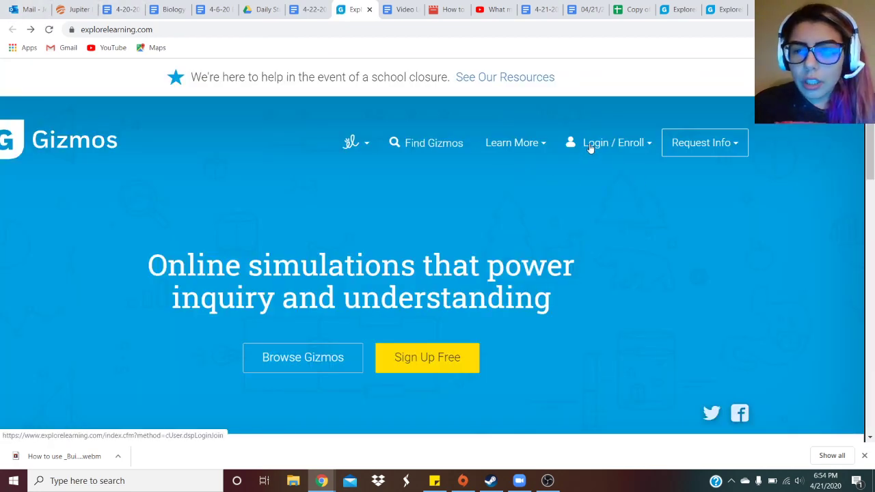
left_click(590, 145)
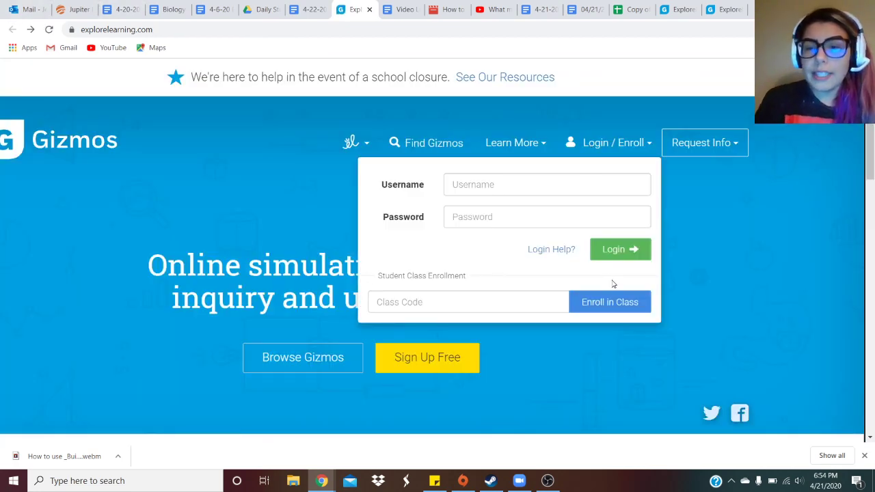
scroll(613, 283, "up", 3, "ctrl")
scroll(612, 284, "up", 3, "ctrl")
scroll(612, 284, "up", 2, "ctrl")
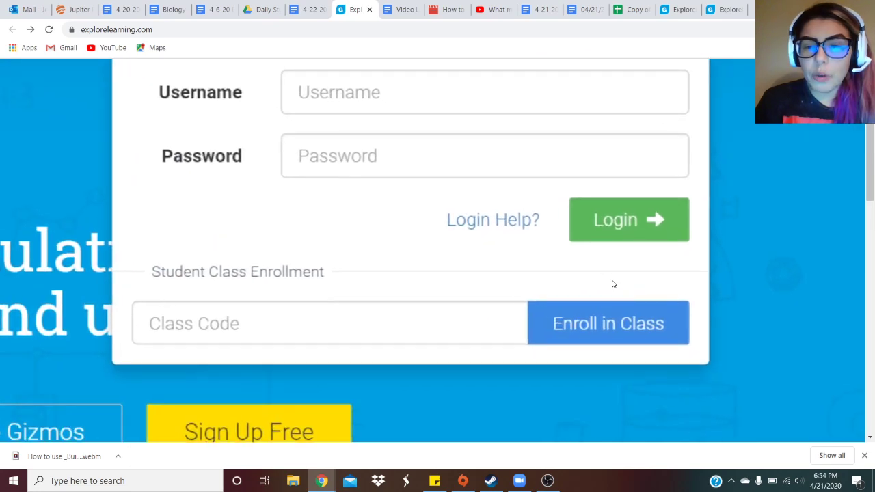
scroll(611, 288, "down", 2, "ctrl")
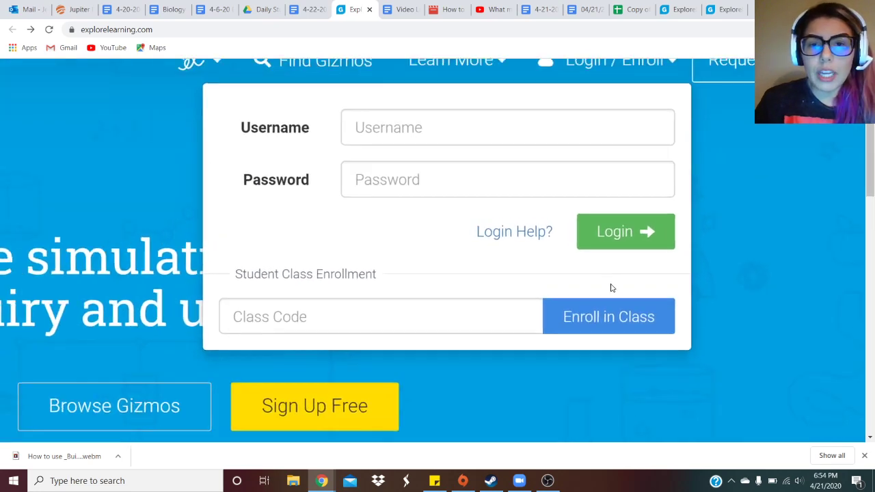
scroll(612, 288, "down", 1, "ctrl")
left_click(488, 315)
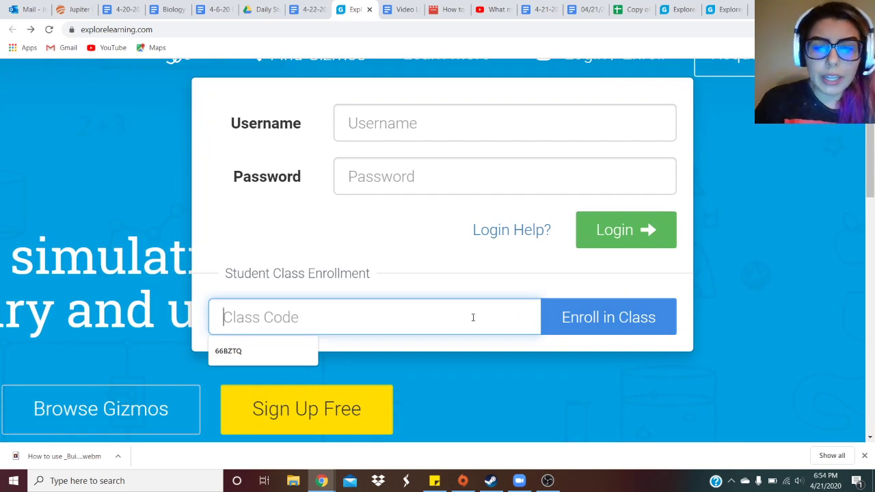
left_click(280, 345)
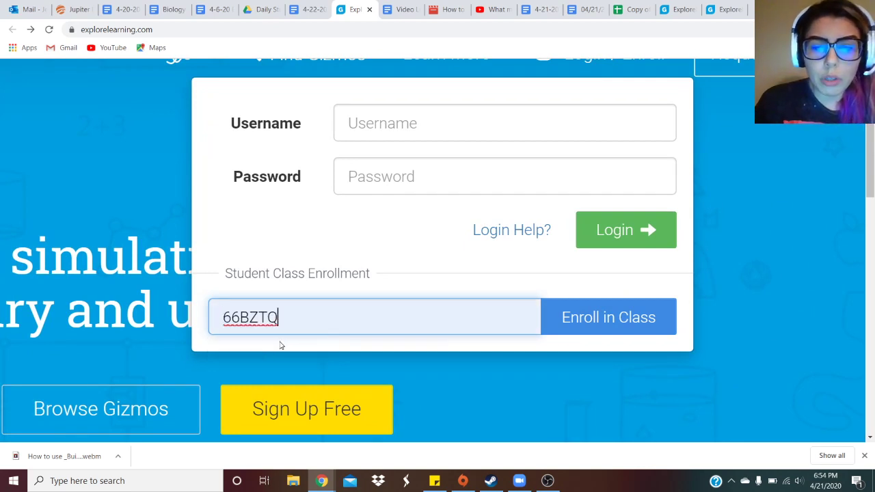
left_click(617, 326)
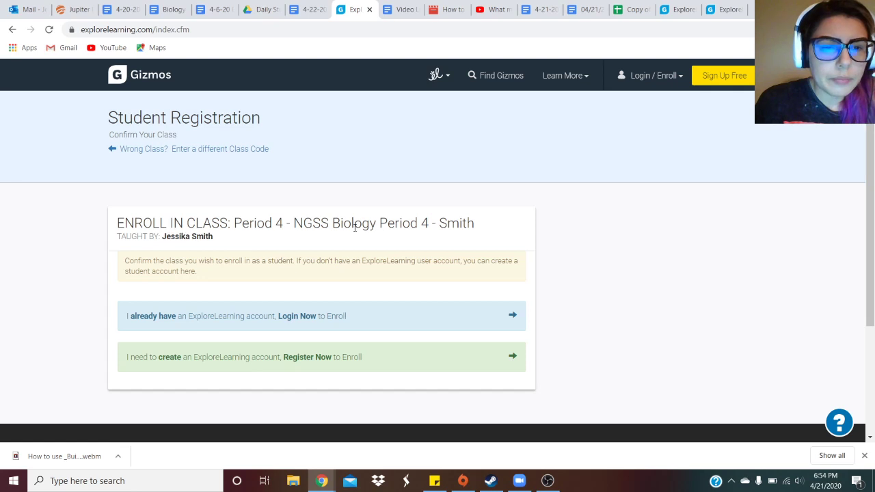
mouse_move(243, 223)
left_mouse_down()
mouse_move(475, 225)
mouse_move(235, 225)
left_mouse_up()
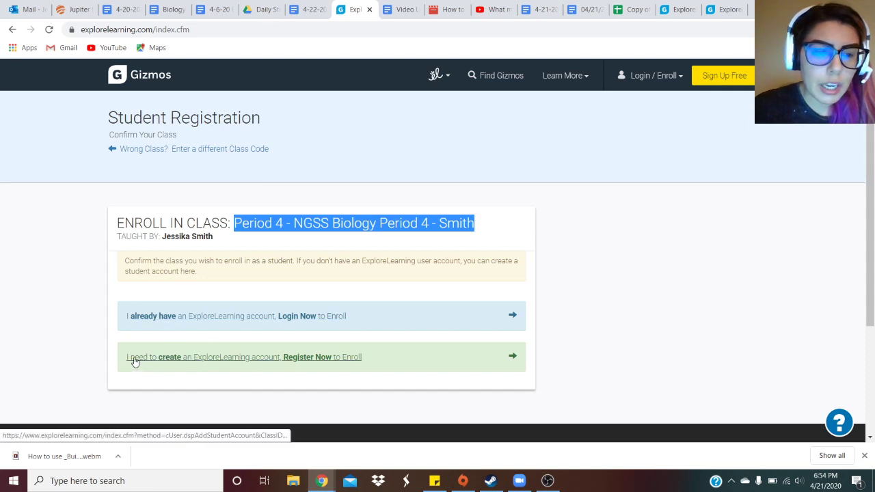
left_click(185, 363)
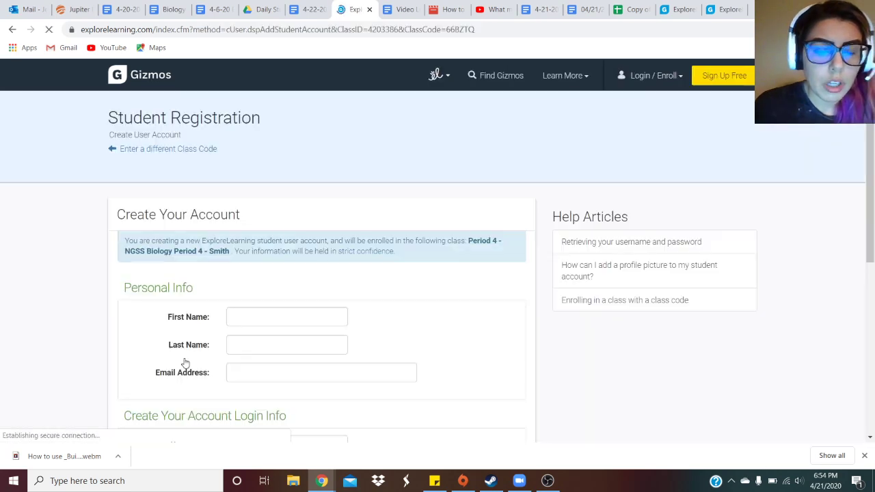
left_click(333, 313)
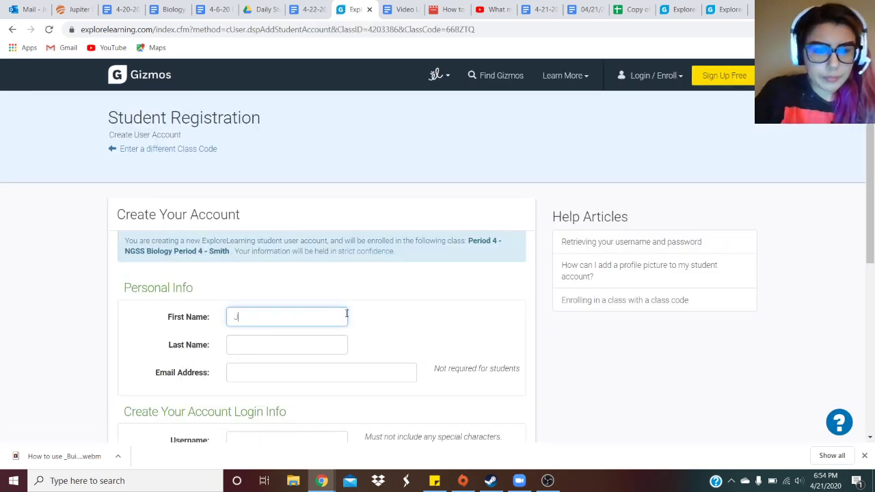
key("Tab")
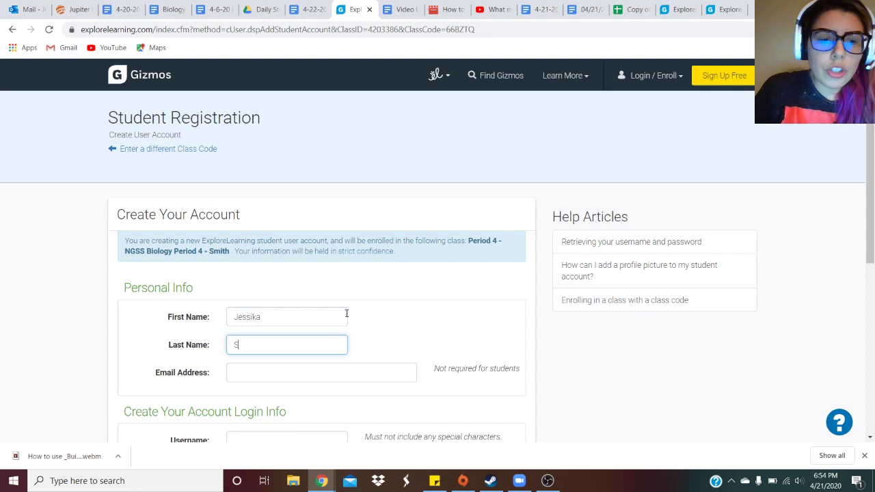
key("Tab")
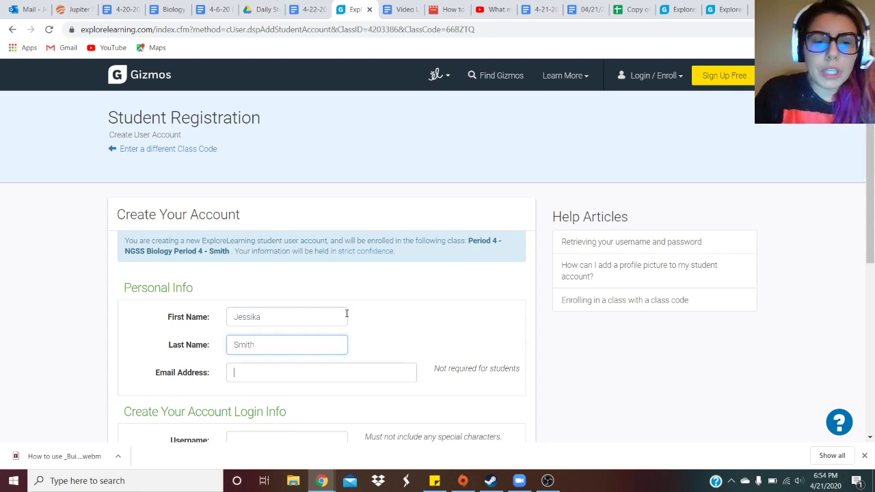
Step: Leave the optional Email Address blank and move to the Username field
scroll(316, 395, "down", 3)
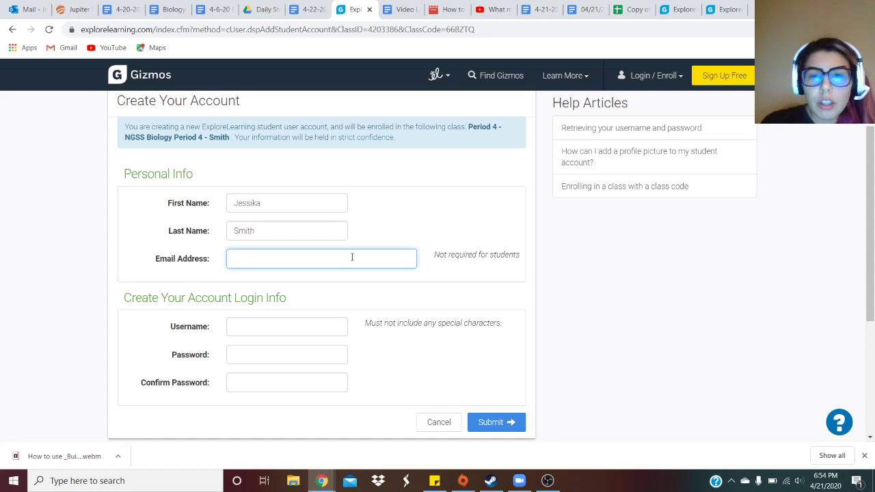
left_click_drag(434, 254, 524, 254)
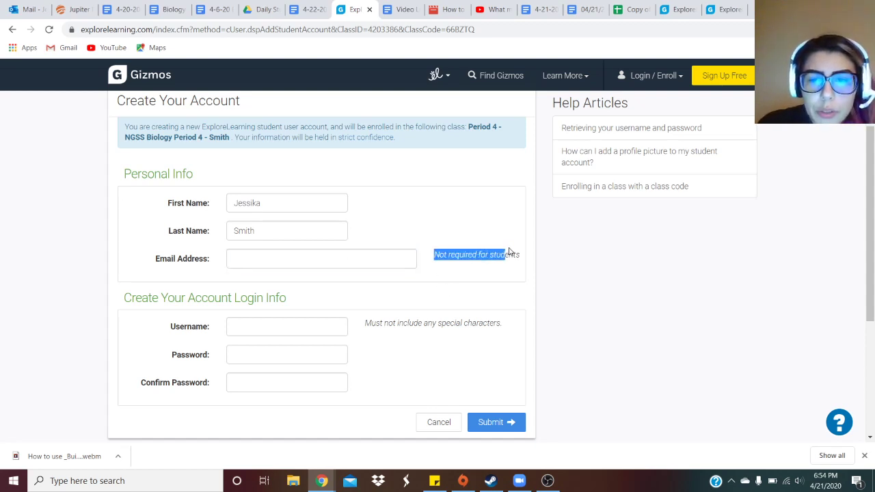
left_click(354, 254)
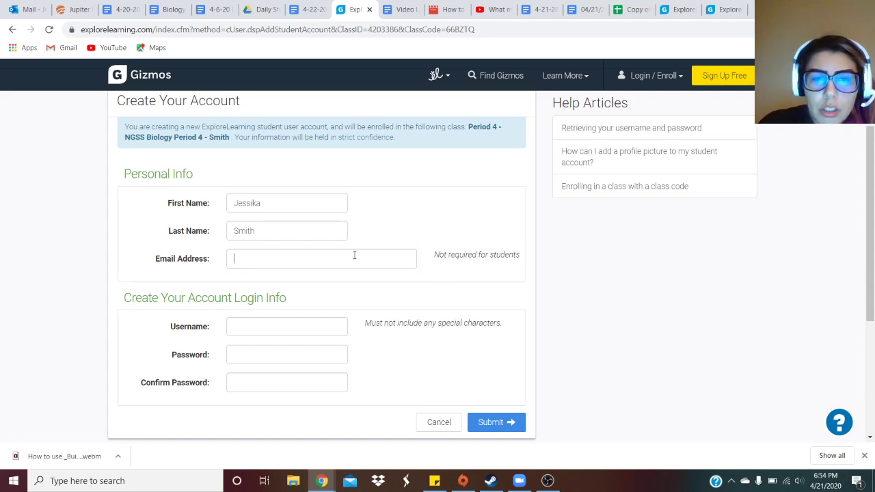
left_click(275, 323)
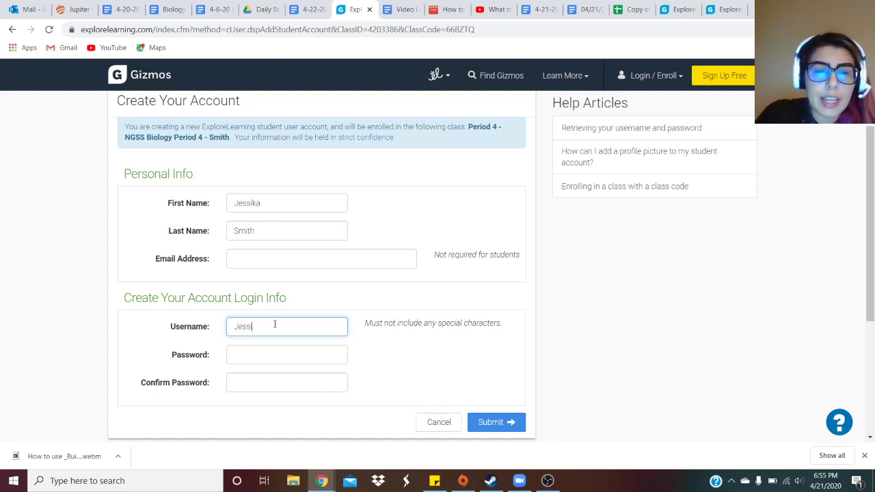
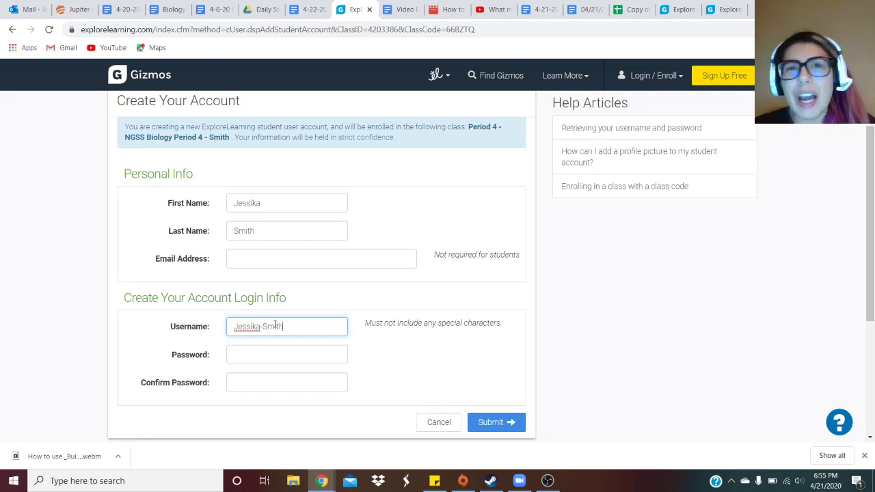
left_click(266, 357)
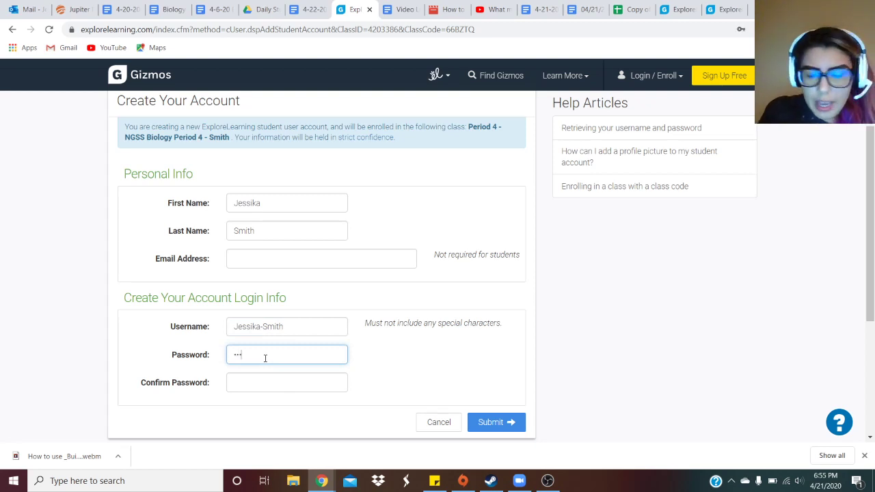
type("••")
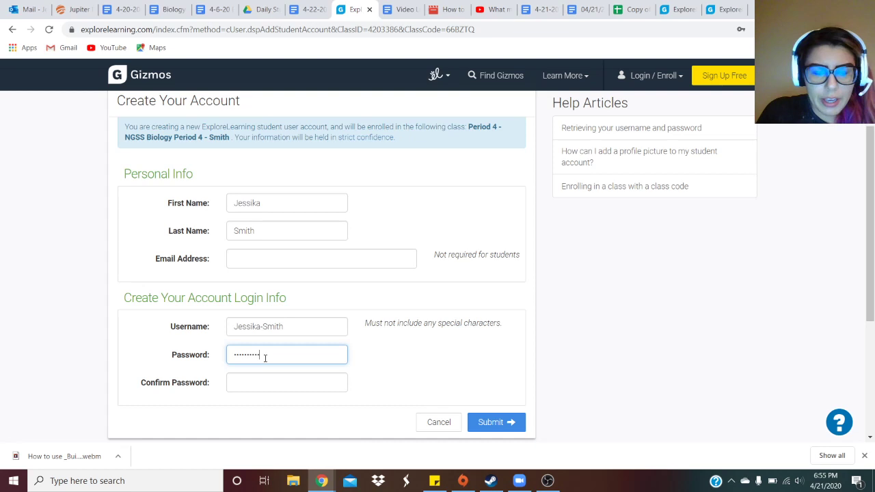
key("Tab")
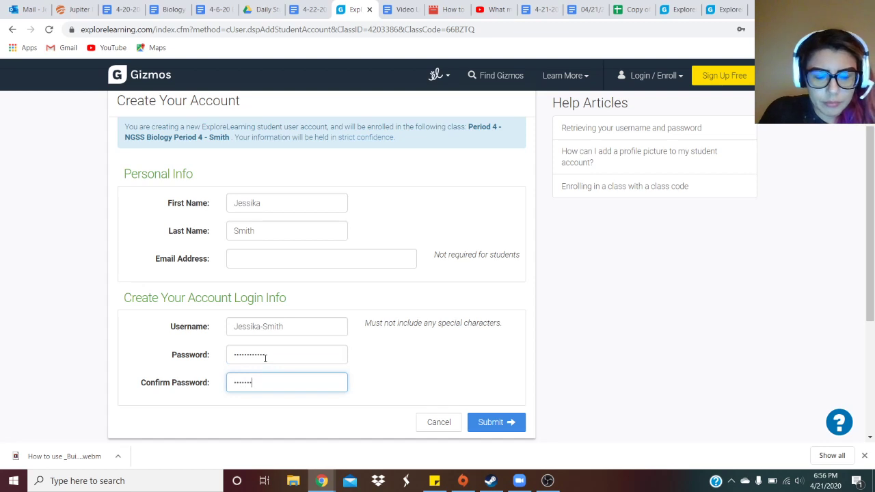
Step: Respell the surname as Smyth in both Last Name and Username
left_click(248, 233)
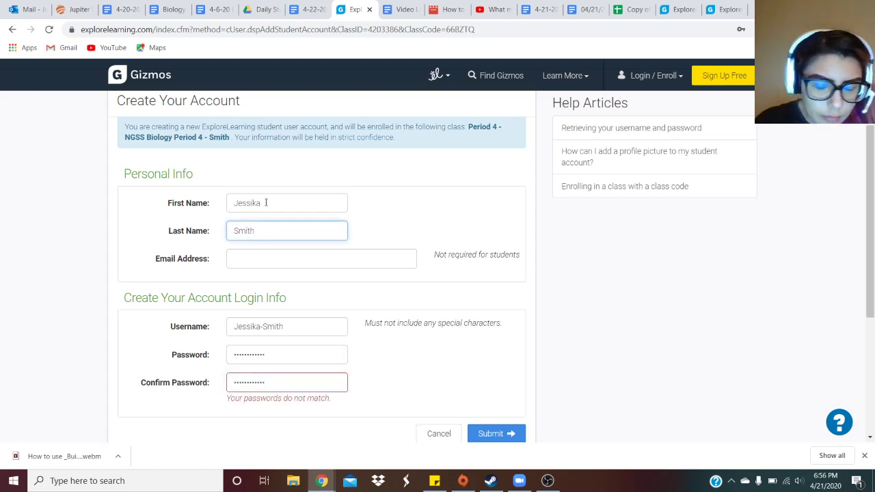
key("BackSpace")
type("y")
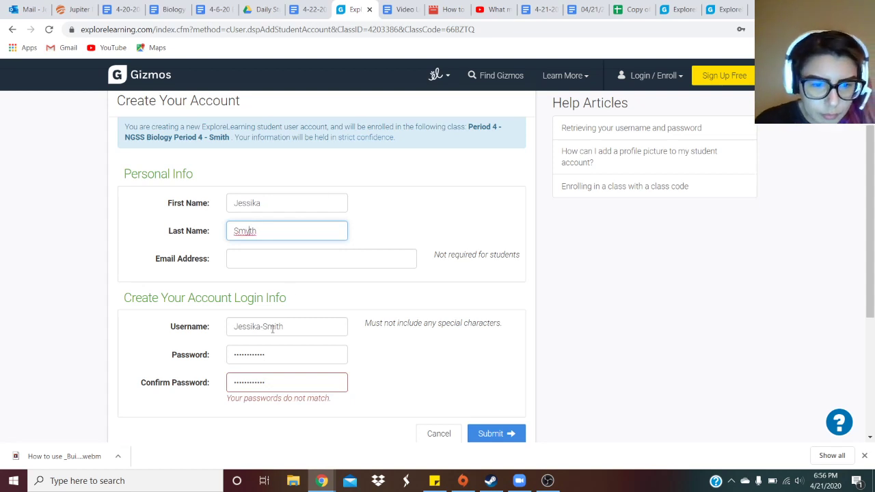
left_click(273, 325)
key("BackSpace")
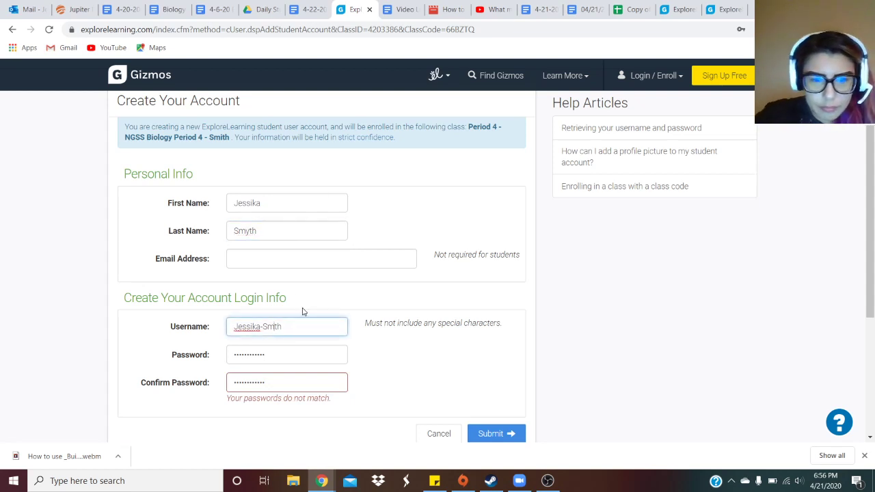
type("y")
Step: Submit the form, clear the mismatched confirmation password, and submit again
scroll(424, 410, "down", 1)
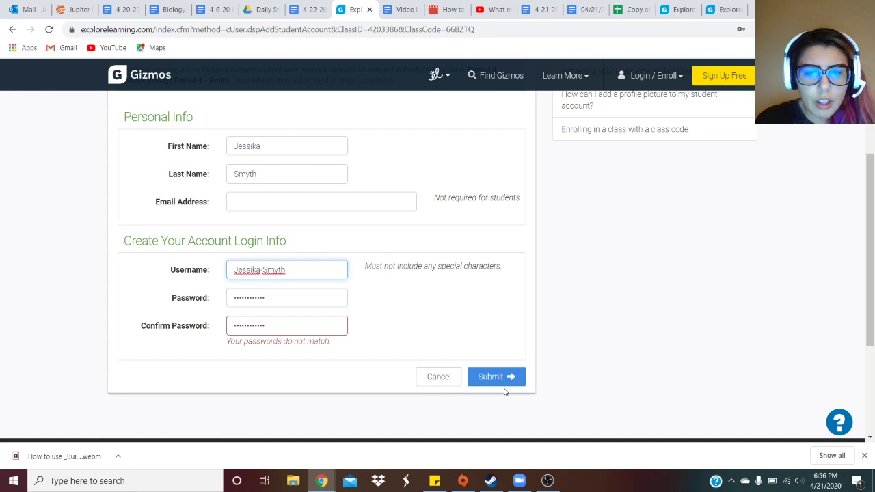
left_click(490, 377)
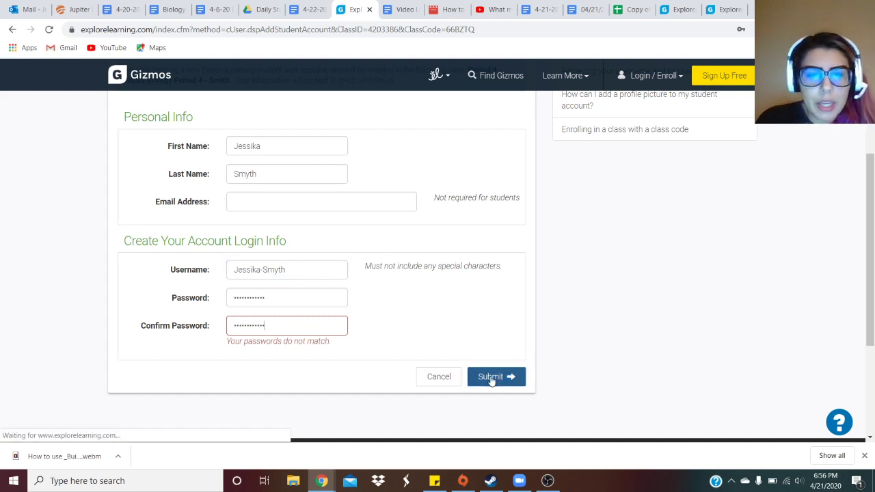
key("ctrl+a")
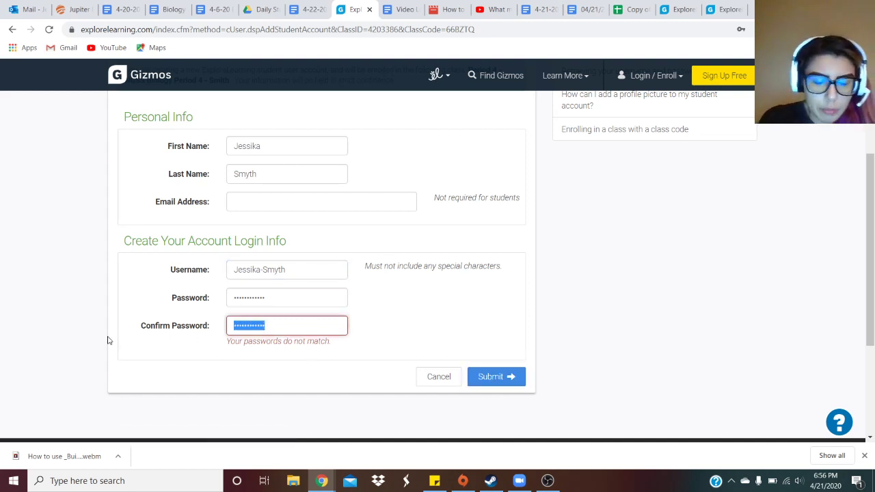
key("BackSpace")
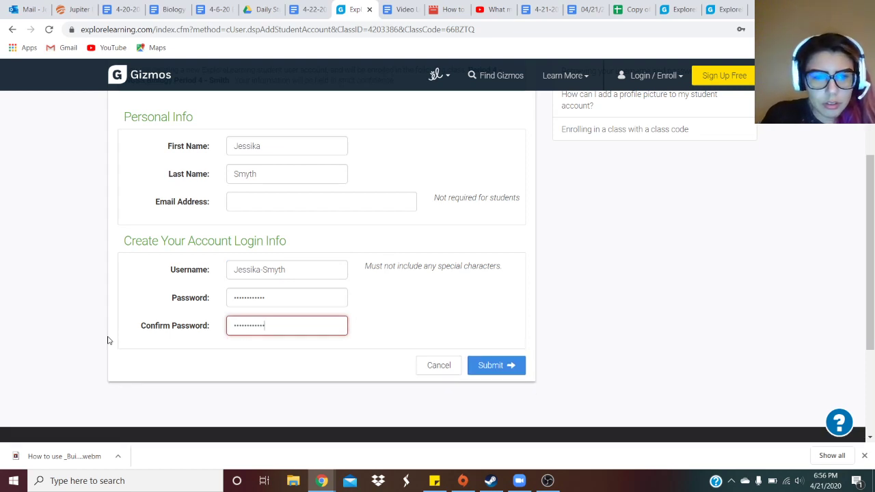
left_click(487, 362)
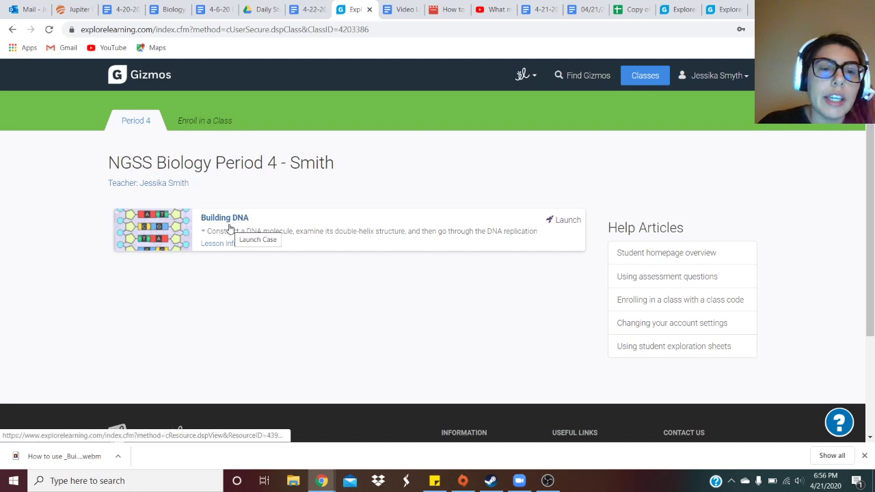
Step: Launch the Building DNA gizmo listed on the NGSS Biology Period 4 class page
left_click(229, 218)
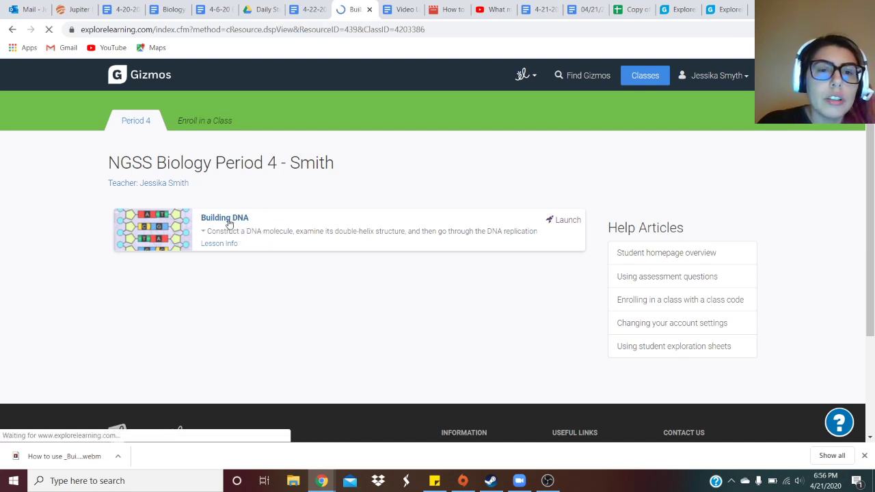